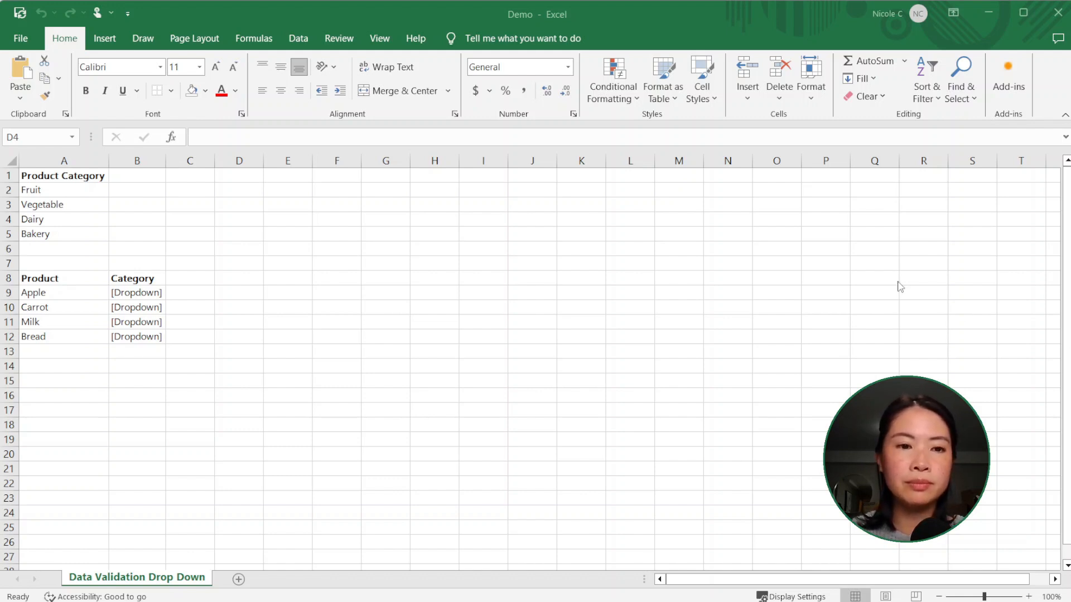
Start a data validation rule on the category cells B9:B12 that allows a List.
drag(136, 293, 141, 336)
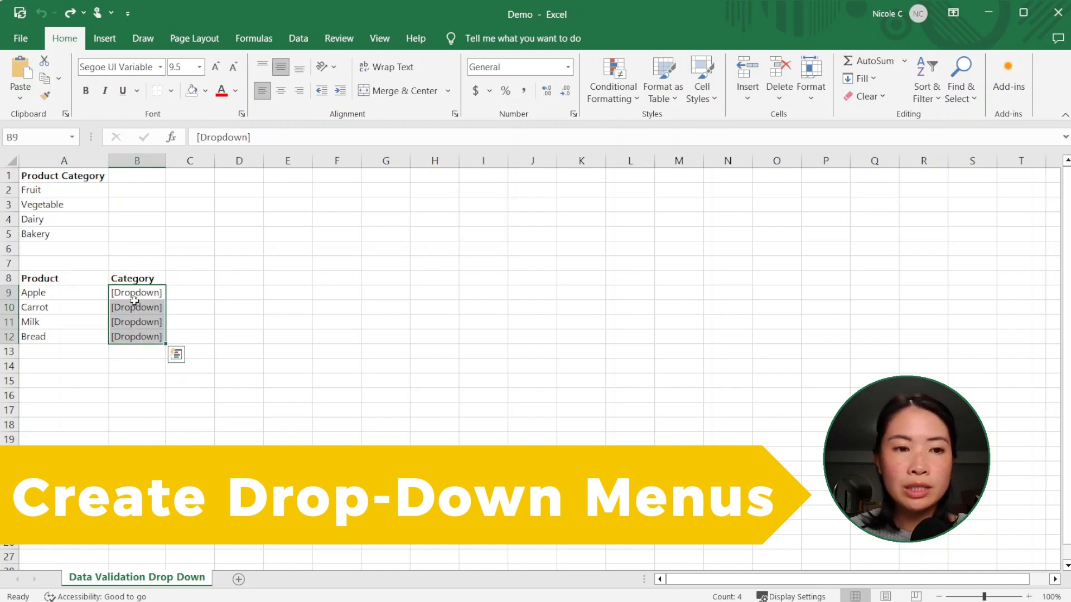
click(299, 39)
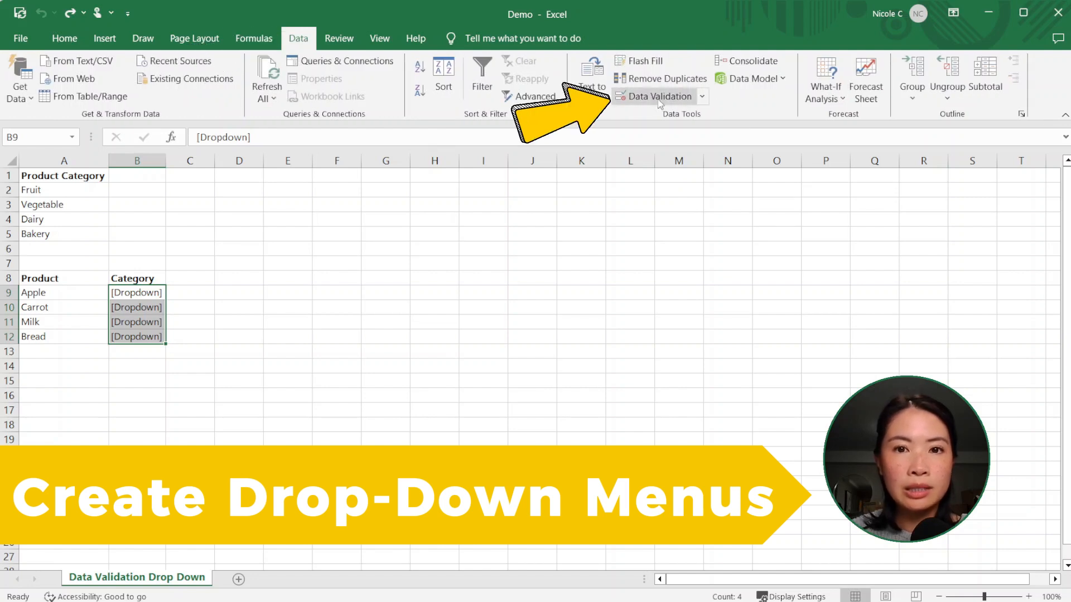
click(705, 99)
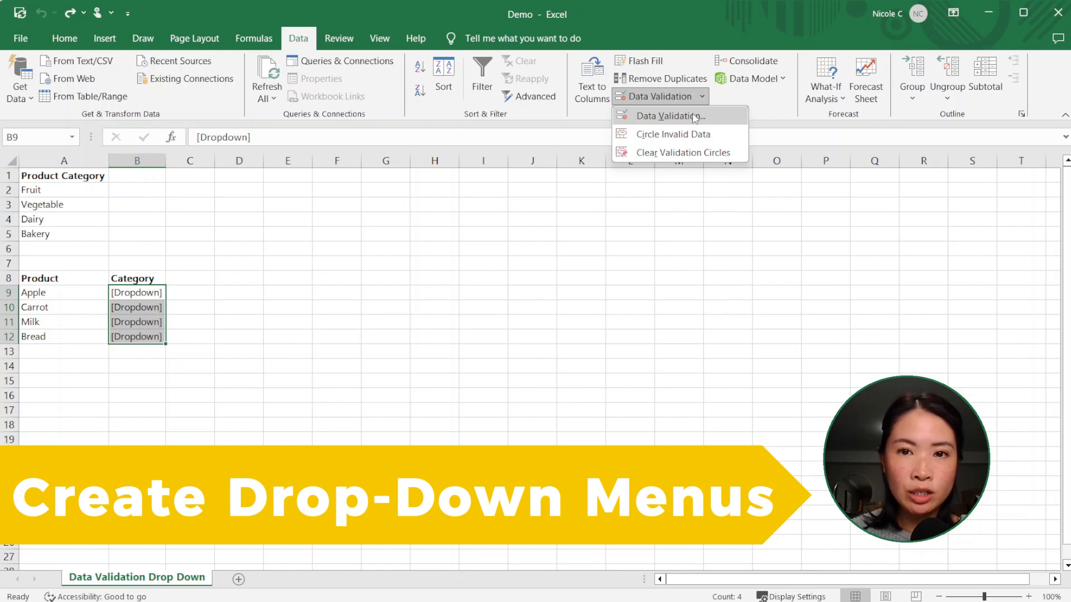
click(691, 117)
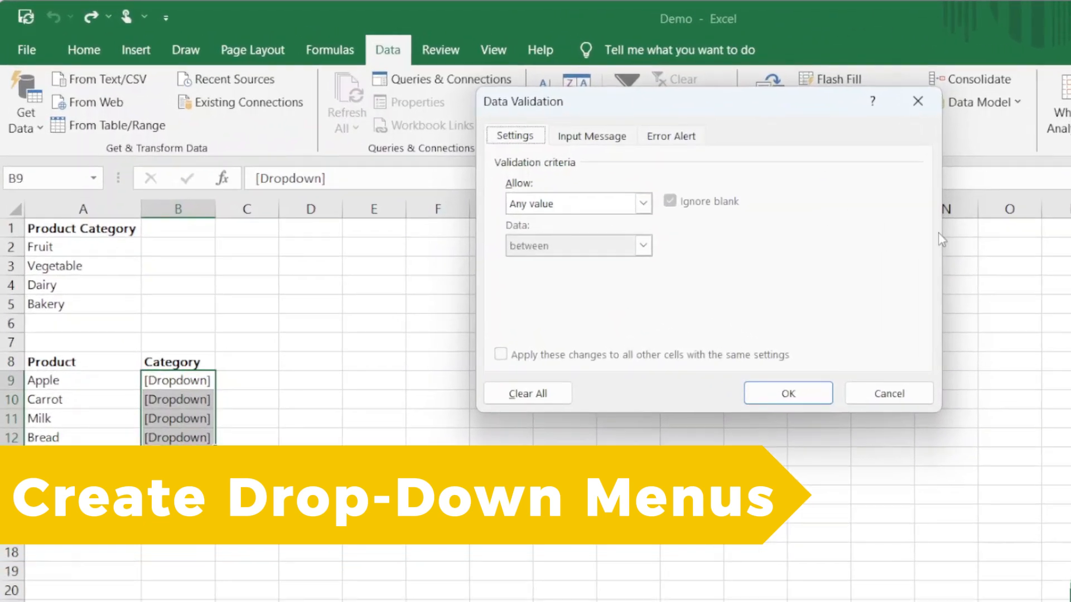
click(643, 204)
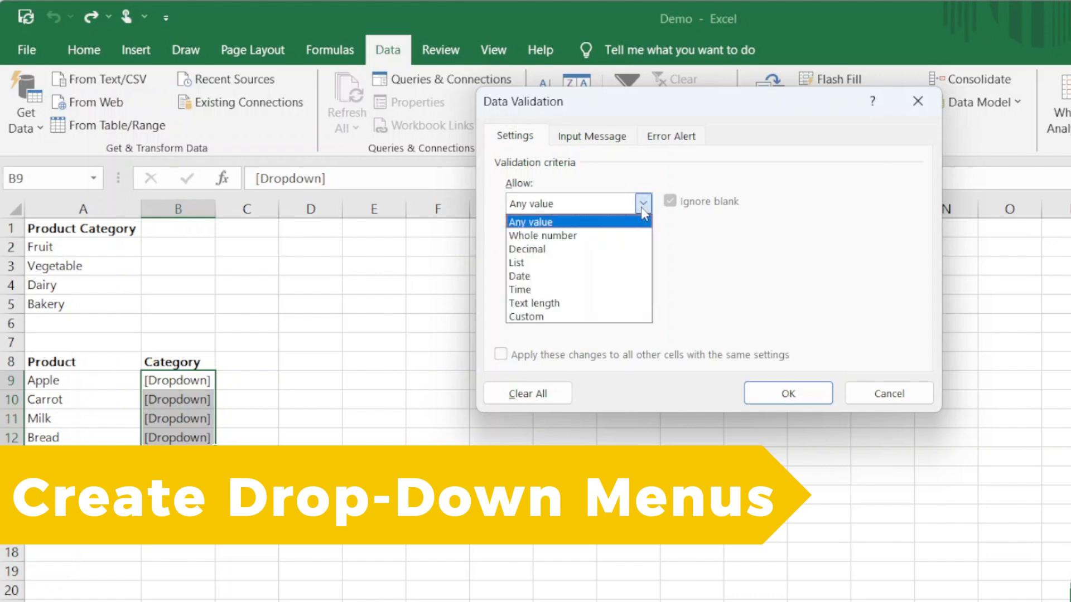
click(604, 273)
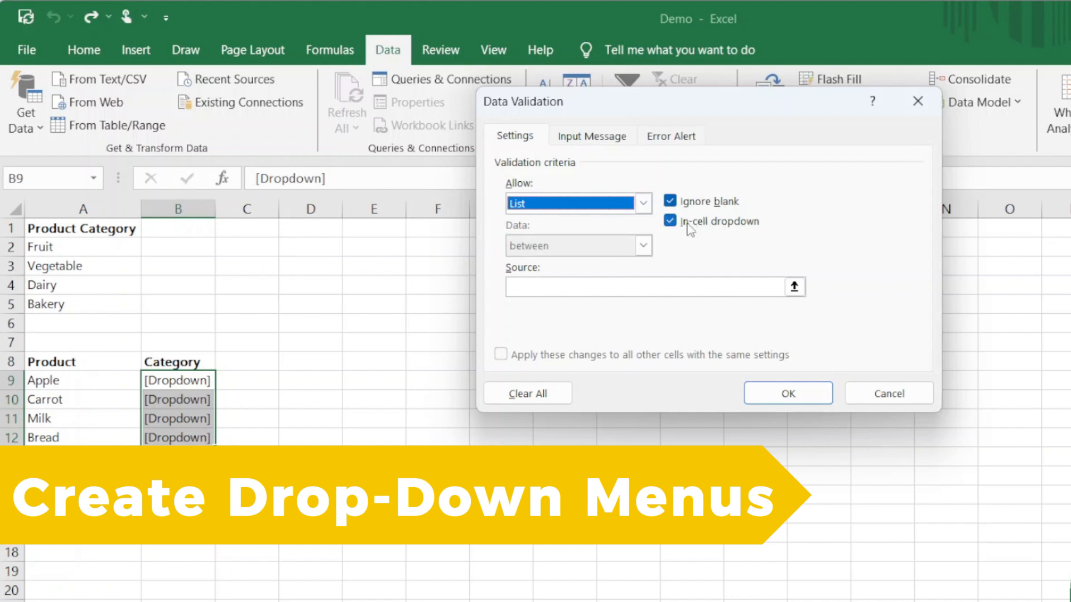
Set the validation list's source to =$A$2:$A$5 and apply the rule.
click(630, 286)
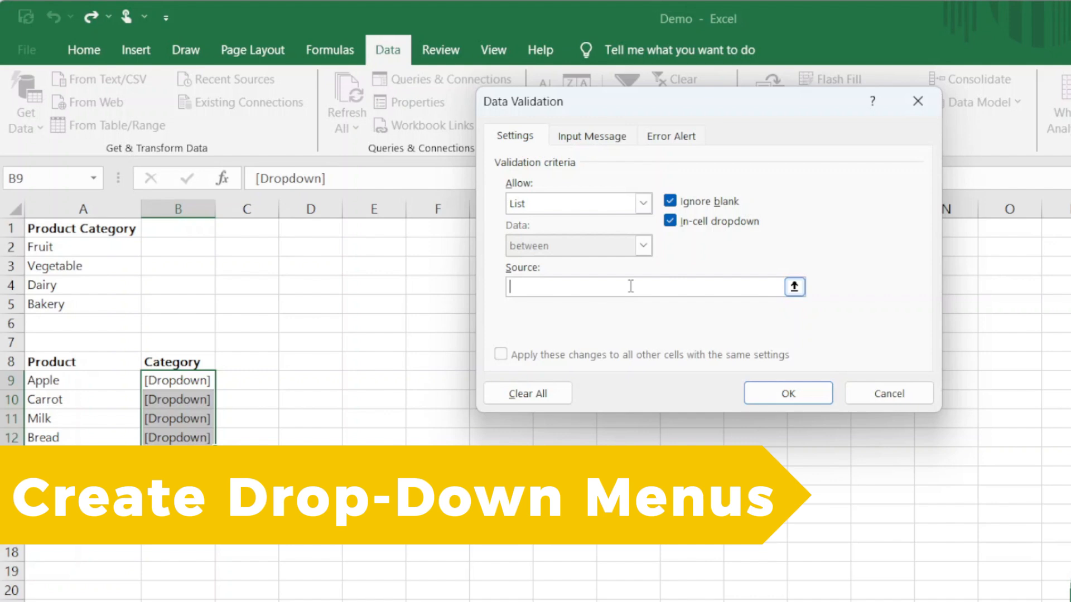
click(795, 287)
click(77, 247)
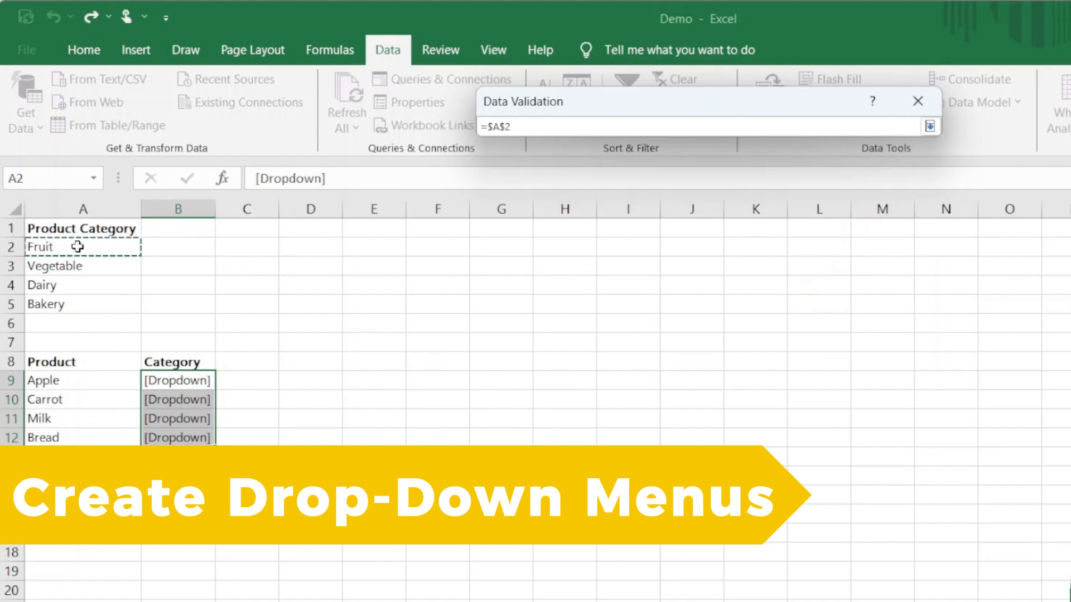
drag(77, 247, 83, 307)
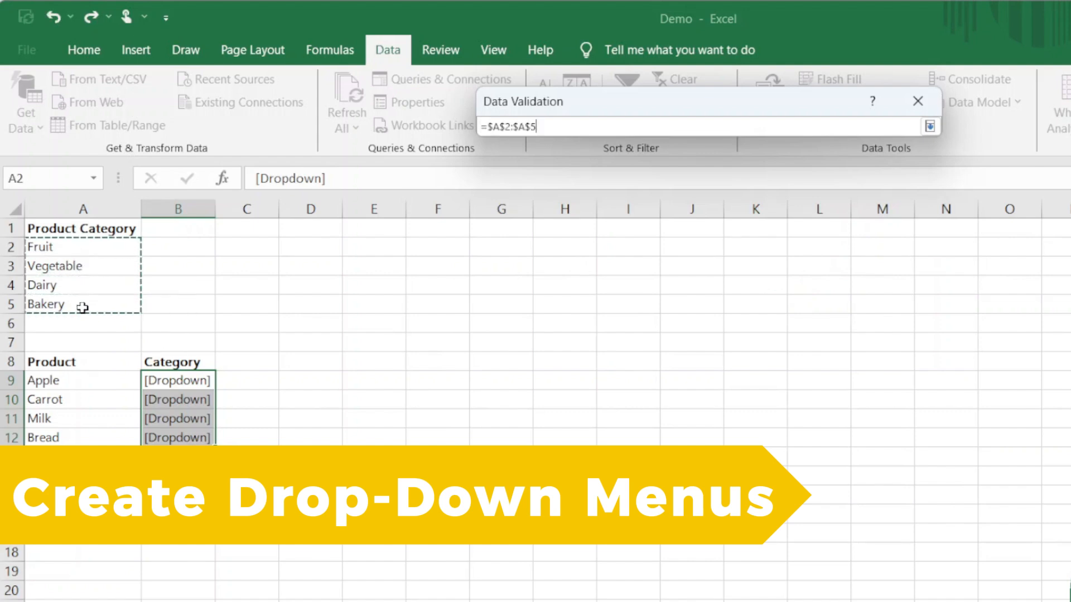
click(931, 132)
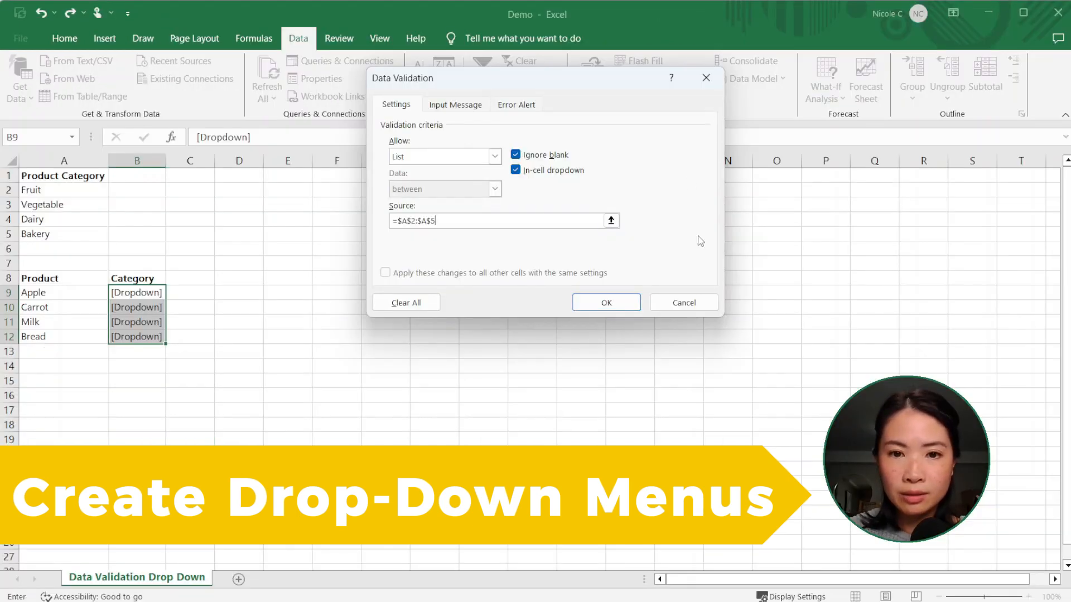
click(618, 307)
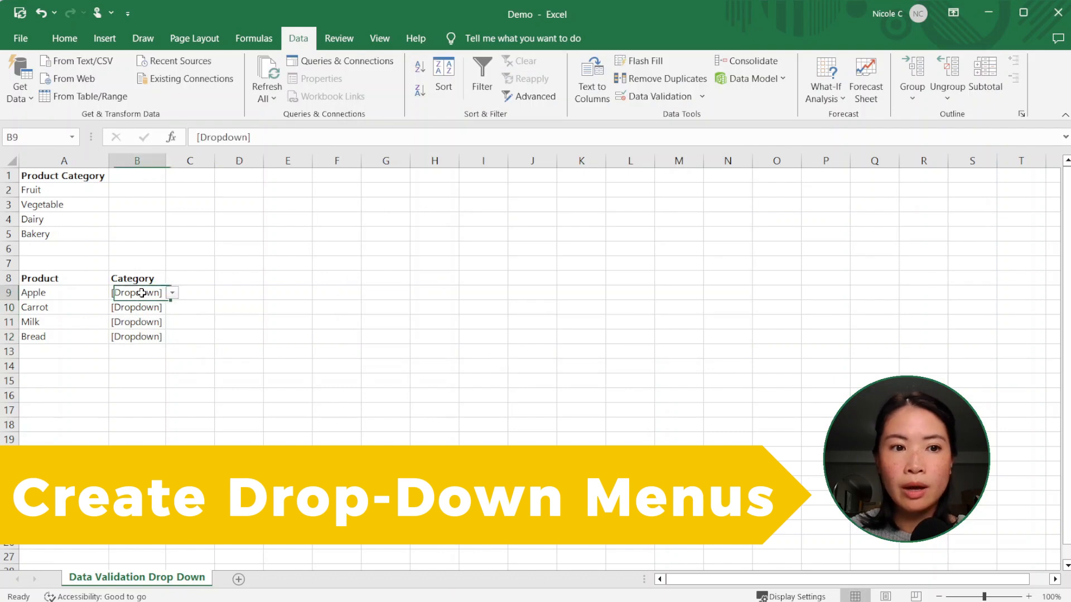
Check cells B9:B12 for drop-down arrows and compare Apple's drop-down options with the Product Category list.
click(148, 292)
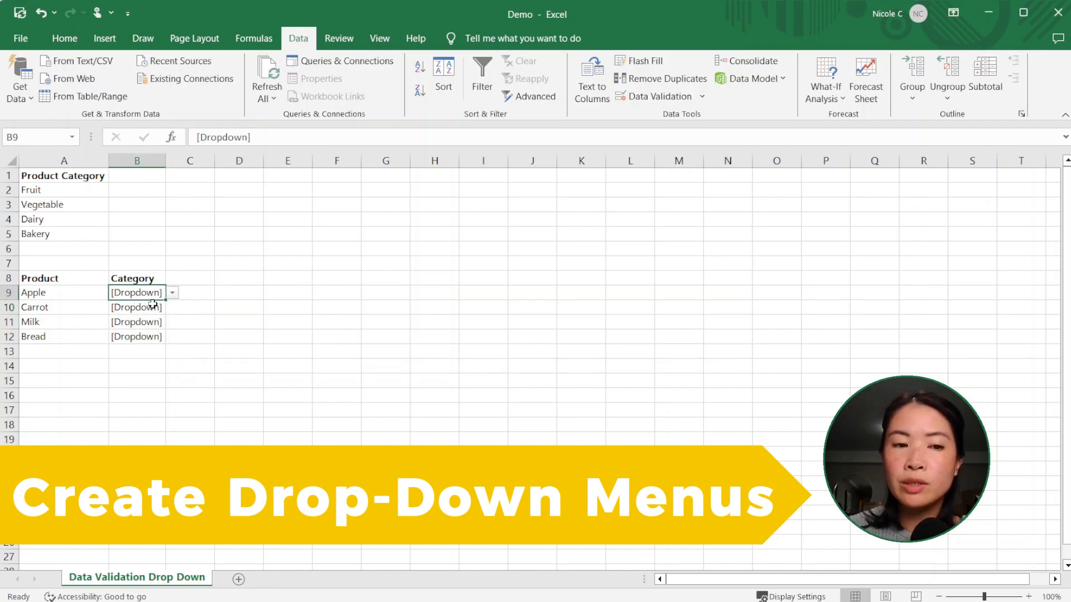
click(153, 305)
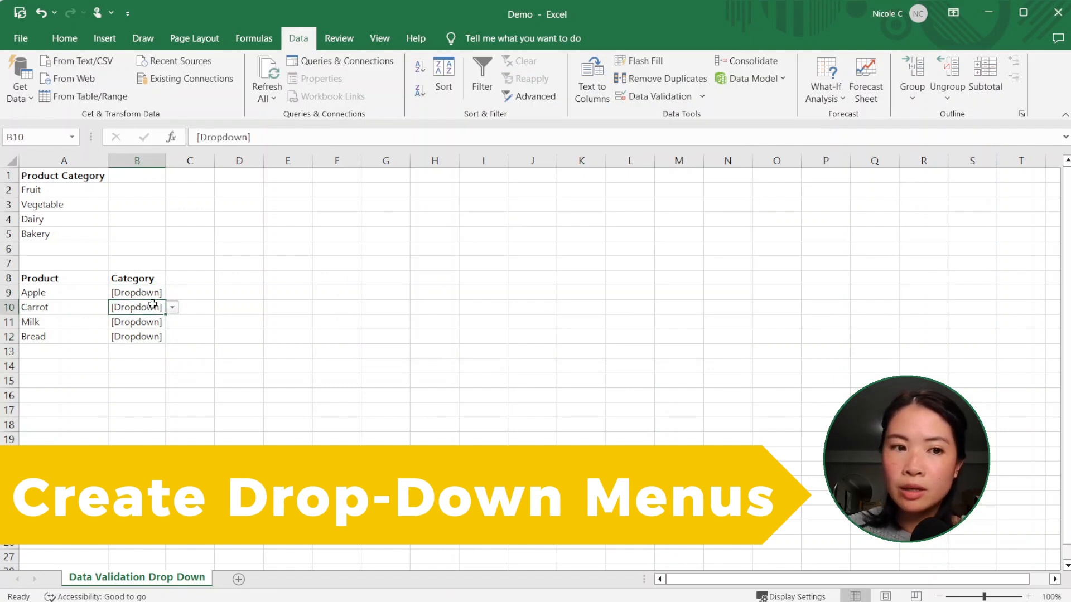
key(Down)
key(Down)
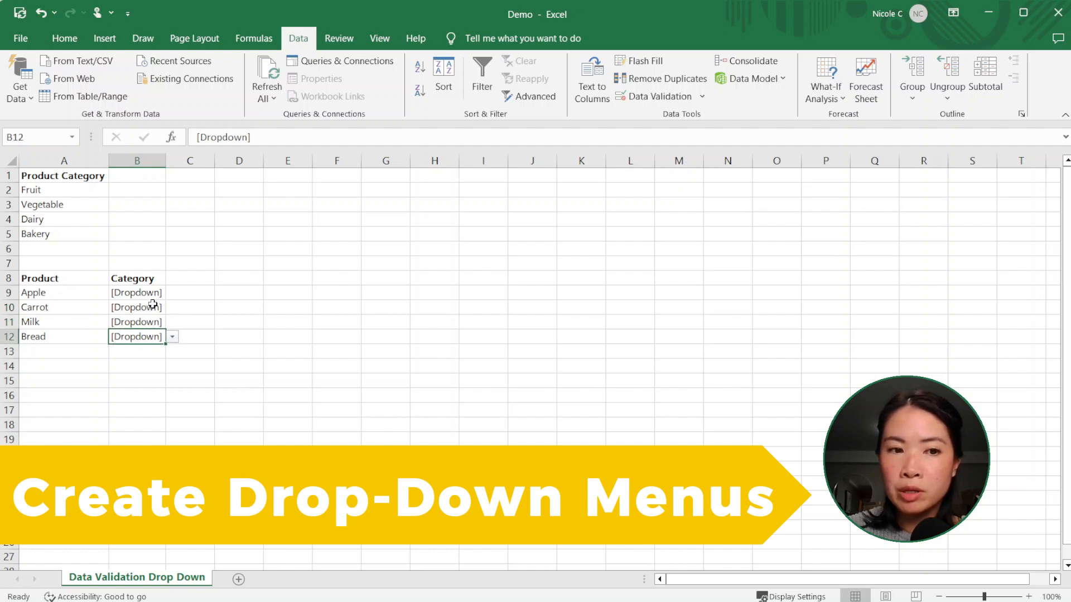
click(154, 294)
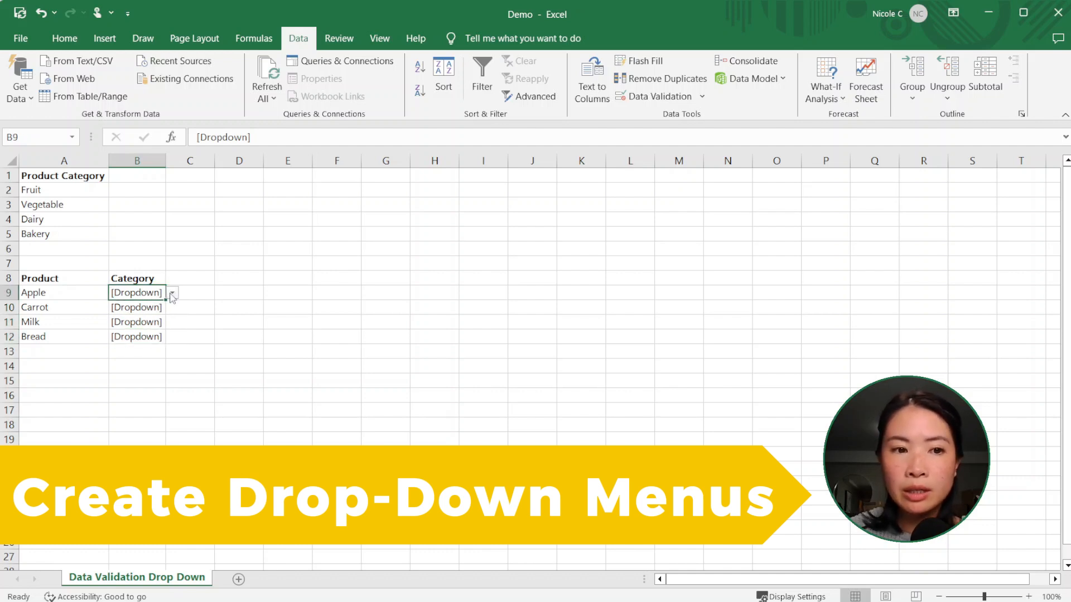
click(172, 294)
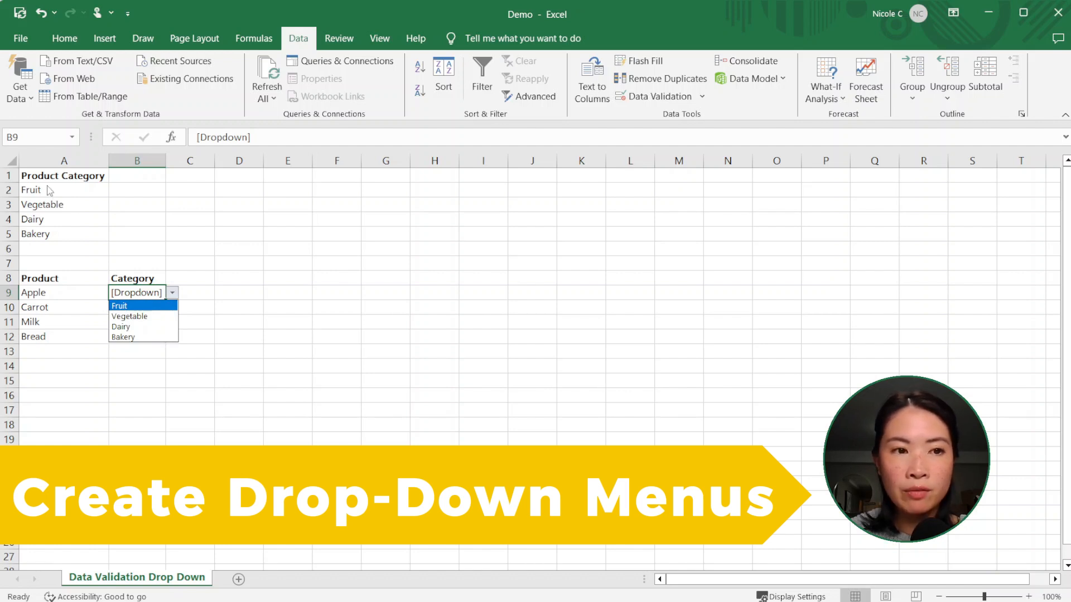
click(172, 296)
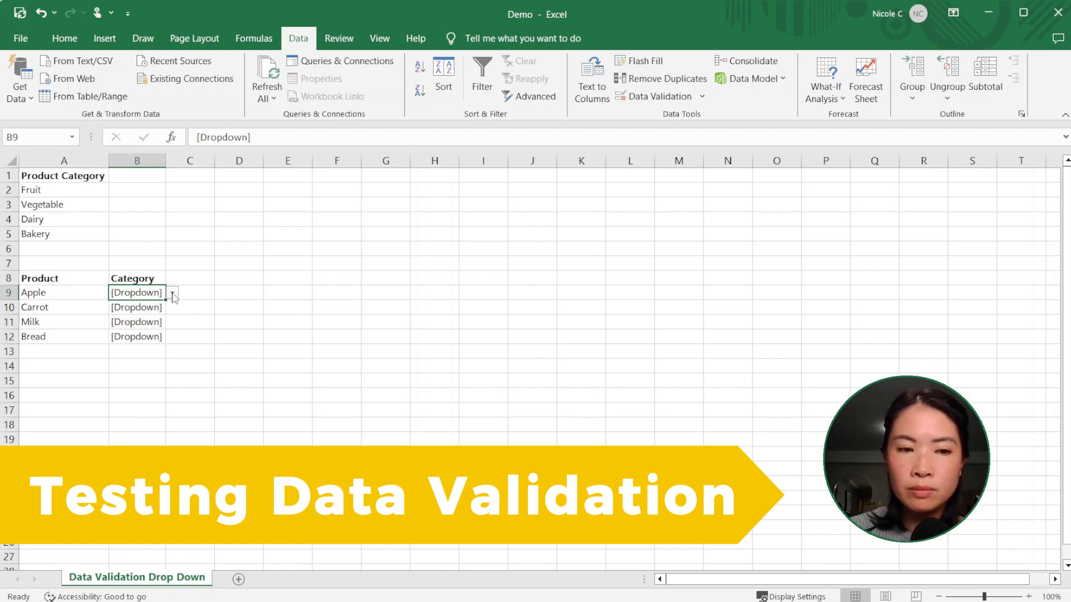
Test the validation on Apple's category by trying to enter "hi", and replace the entry with Fruit.
text(hi)
key(Return)
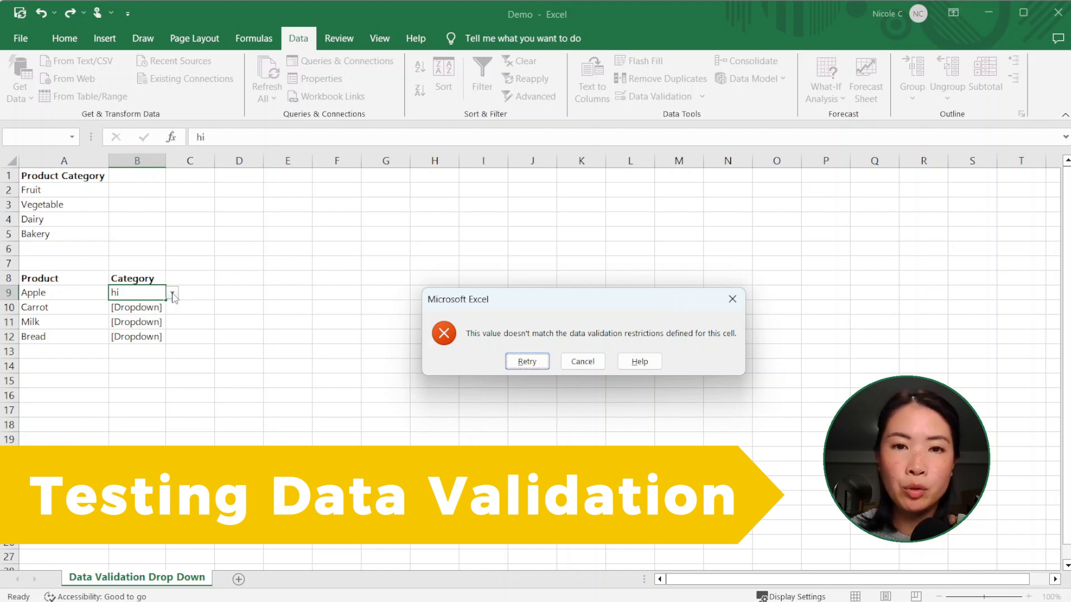
click(531, 363)
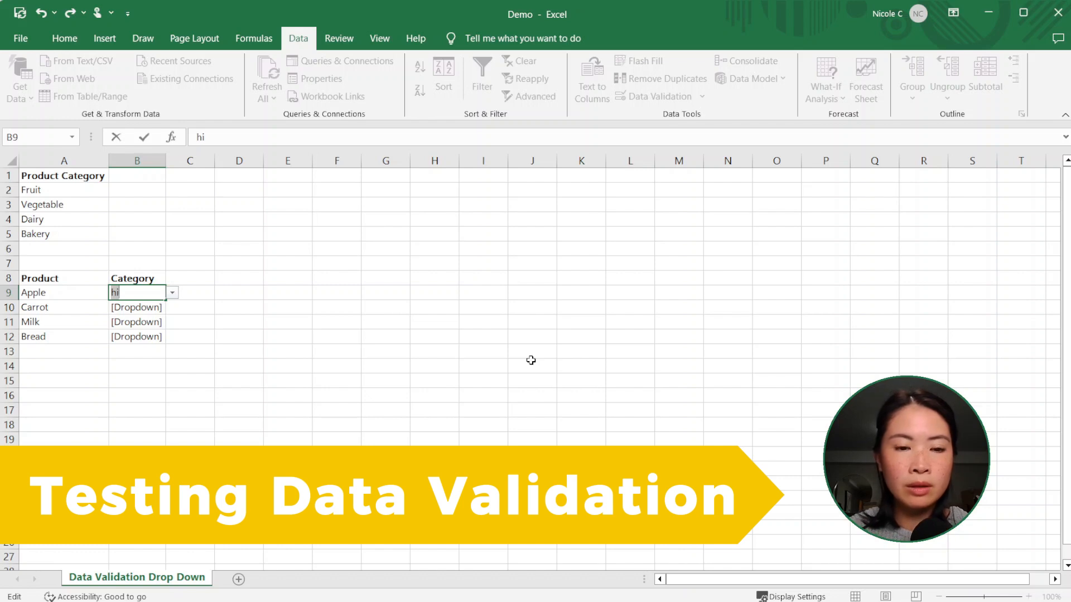
text(Fruit)
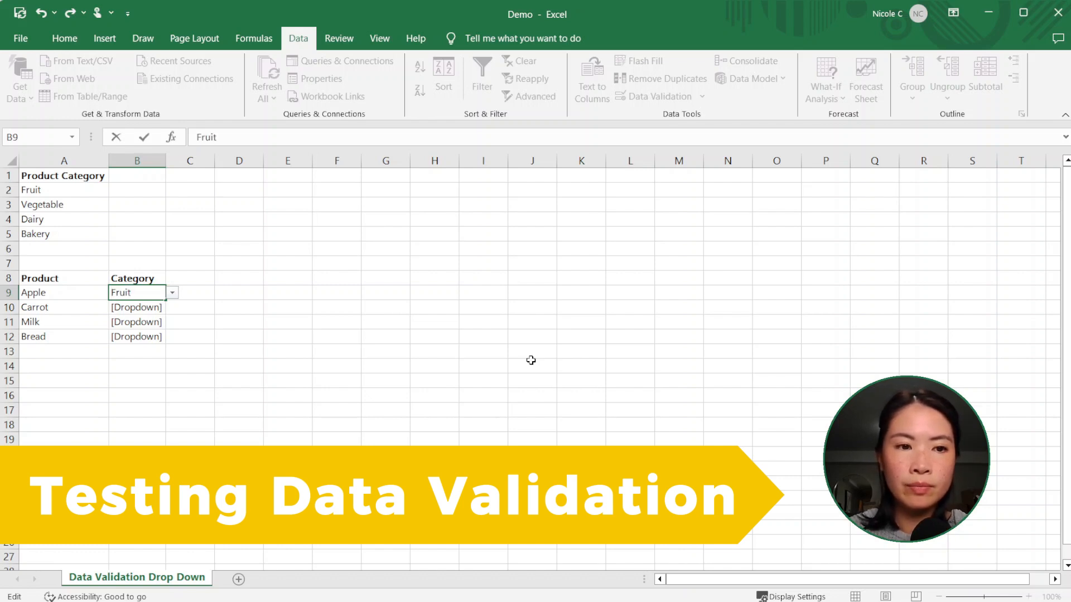
key(Return)
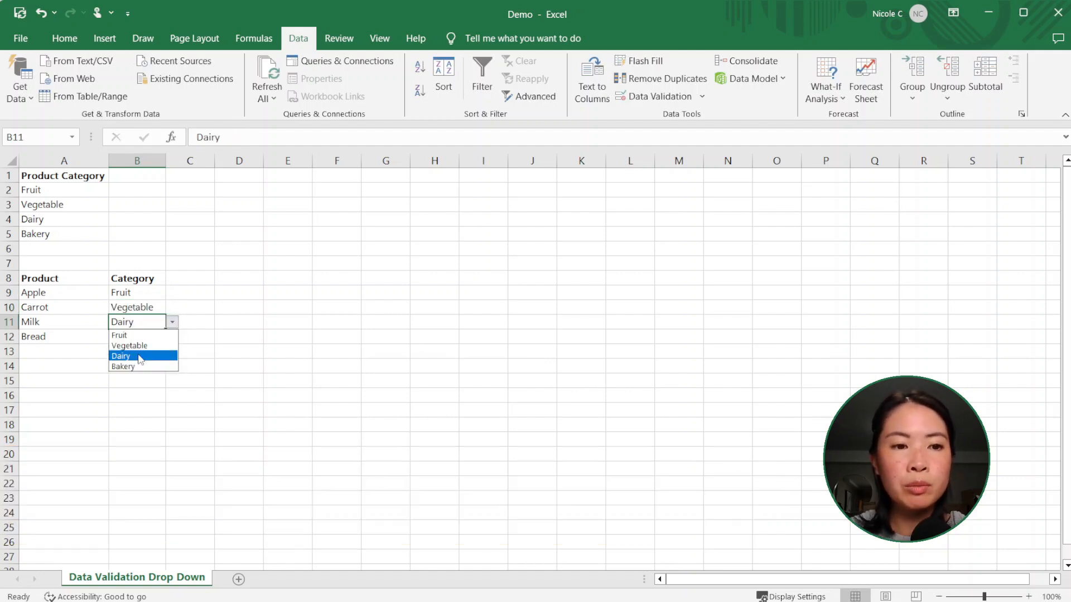
Choose Dairy as the category for Milk and Bakery for Bread from their drop-downs.
click(140, 353)
key(Return)
click(172, 337)
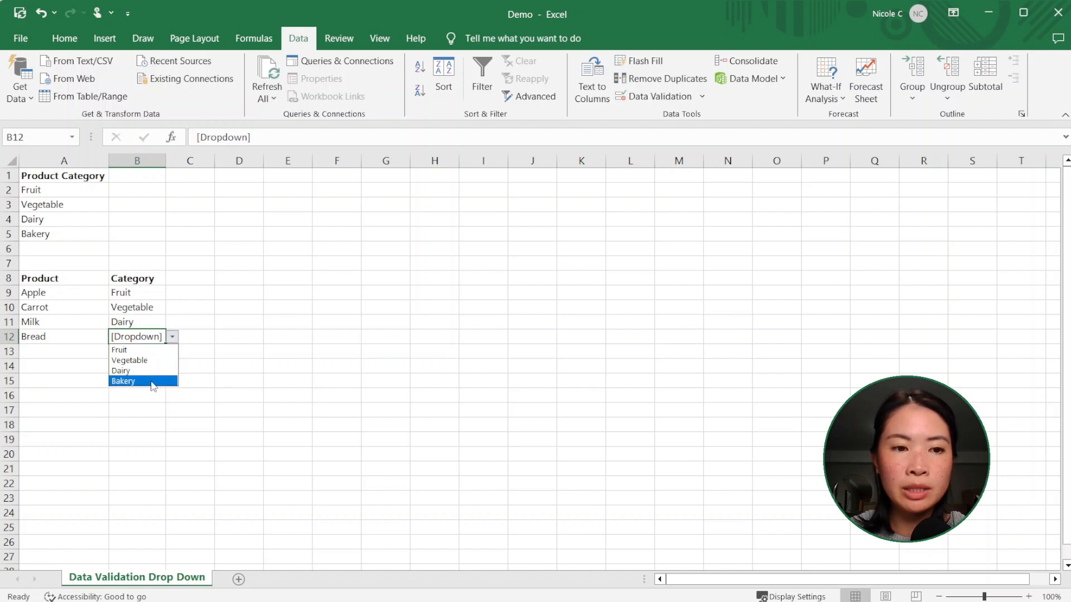
click(146, 379)
click(239, 340)
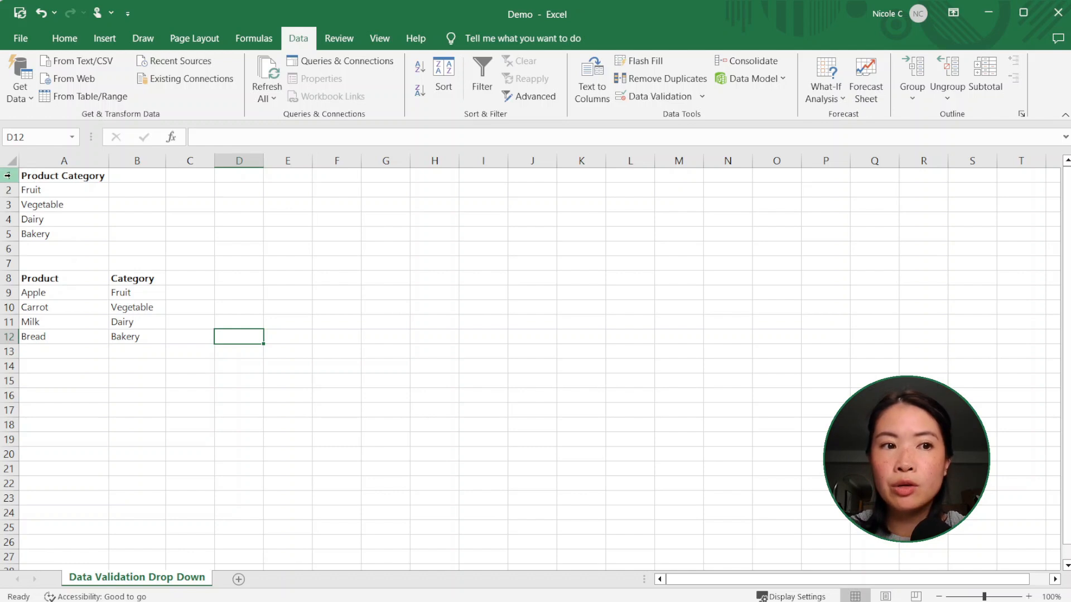
Hide rows 1 to 5, which contain the Product Category source list.
drag(8, 175, 15, 236)
right_click(13, 235)
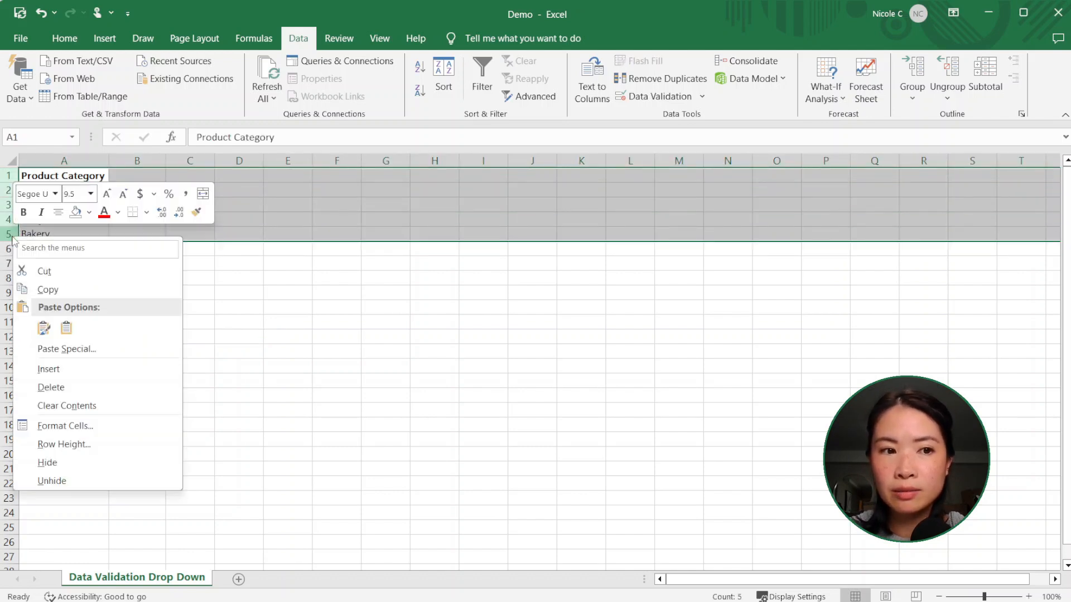
click(98, 462)
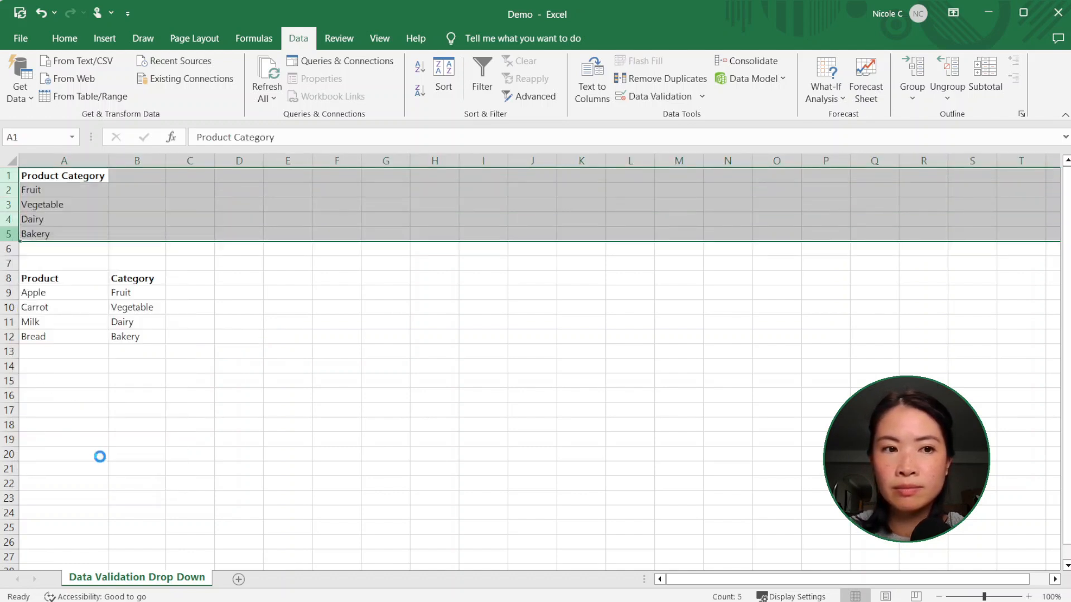
click(313, 321)
Test Apple's category drop-down with the source rows hidden by choosing Vegetable and switching back to Fruit.
click(125, 222)
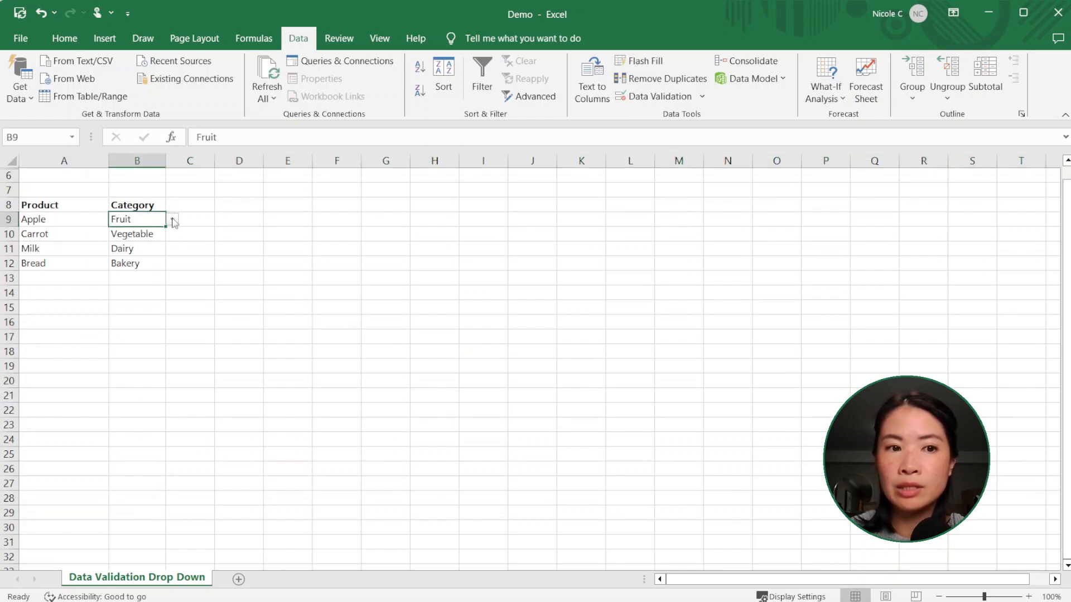
click(173, 219)
click(134, 242)
click(218, 232)
click(145, 228)
click(142, 220)
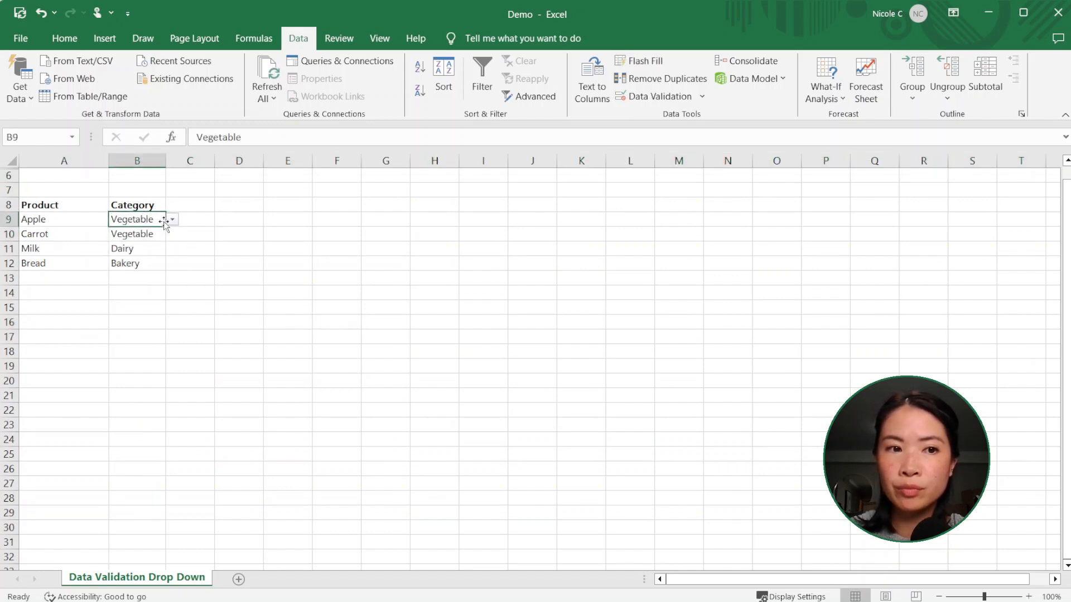
click(173, 219)
click(129, 233)
click(245, 235)
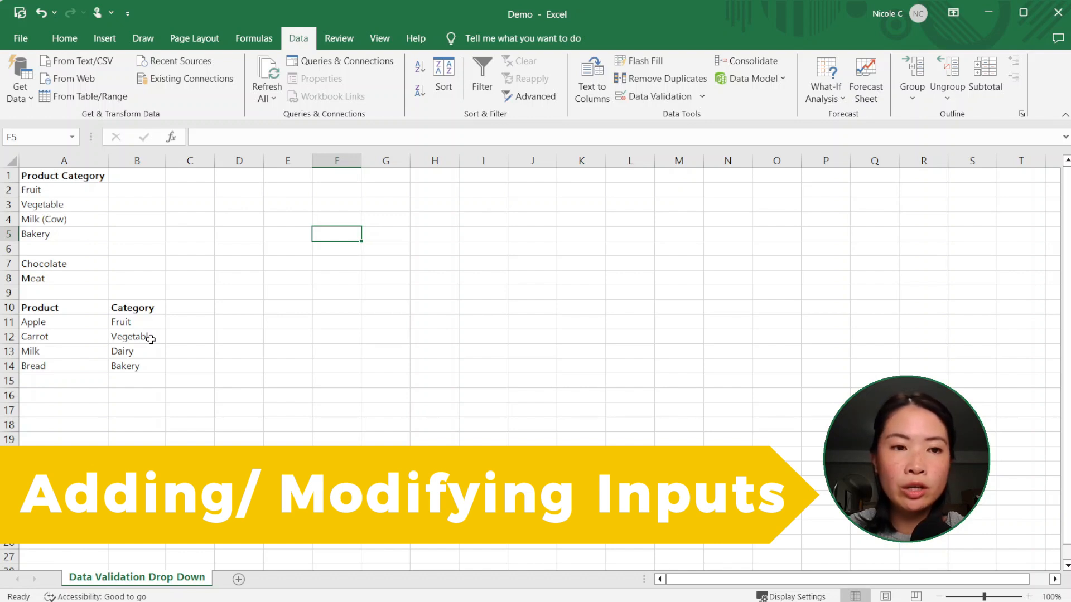
Choose the modified option Milk (Cow) as the category for both Apple and Milk.
click(139, 322)
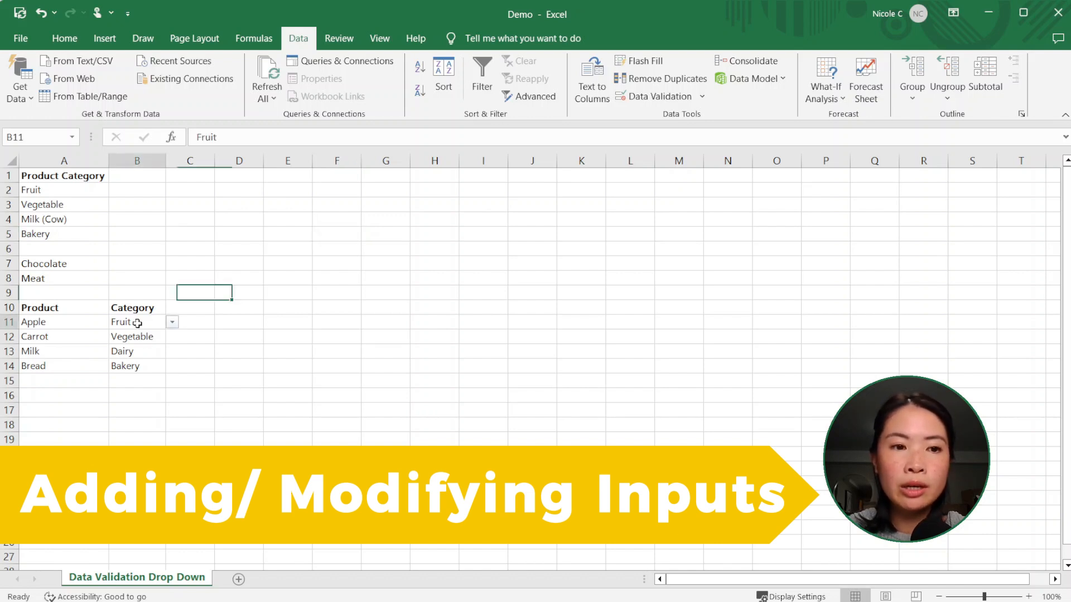
click(173, 324)
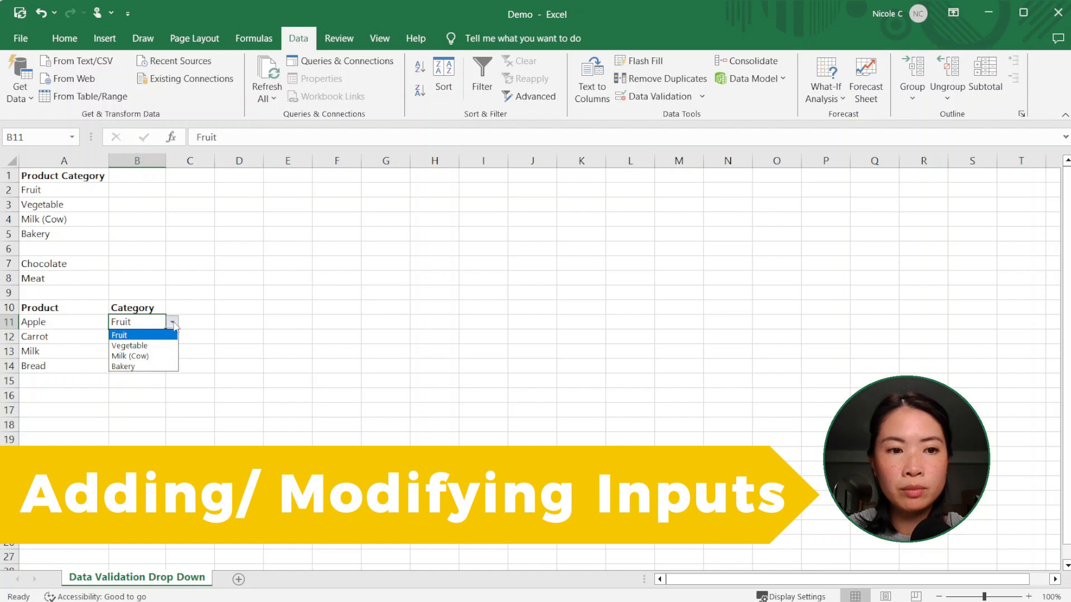
click(162, 355)
click(162, 355)
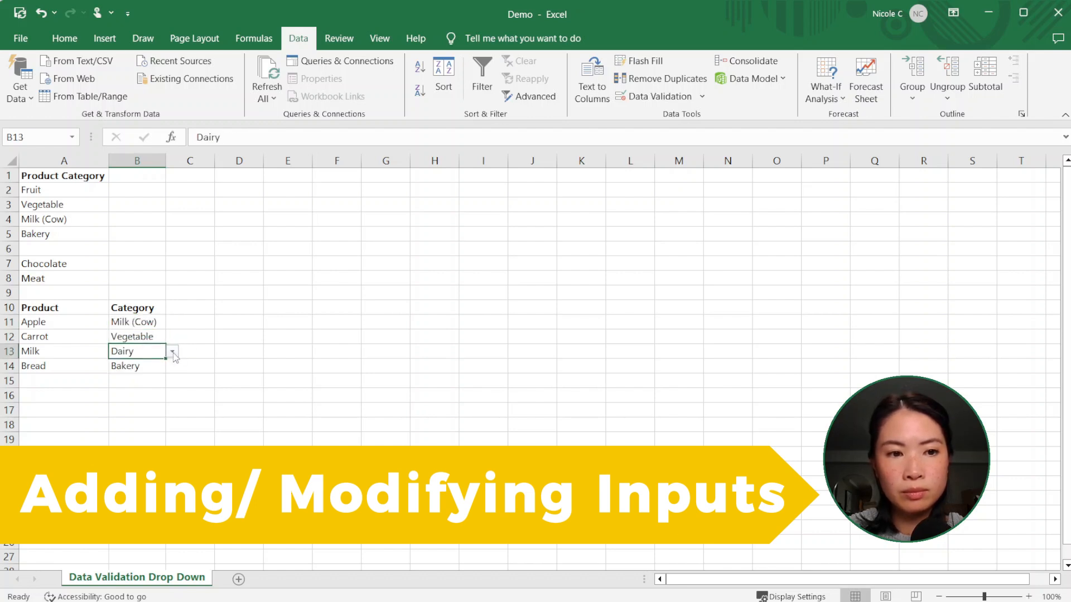
click(173, 352)
key(Escape)
click(232, 354)
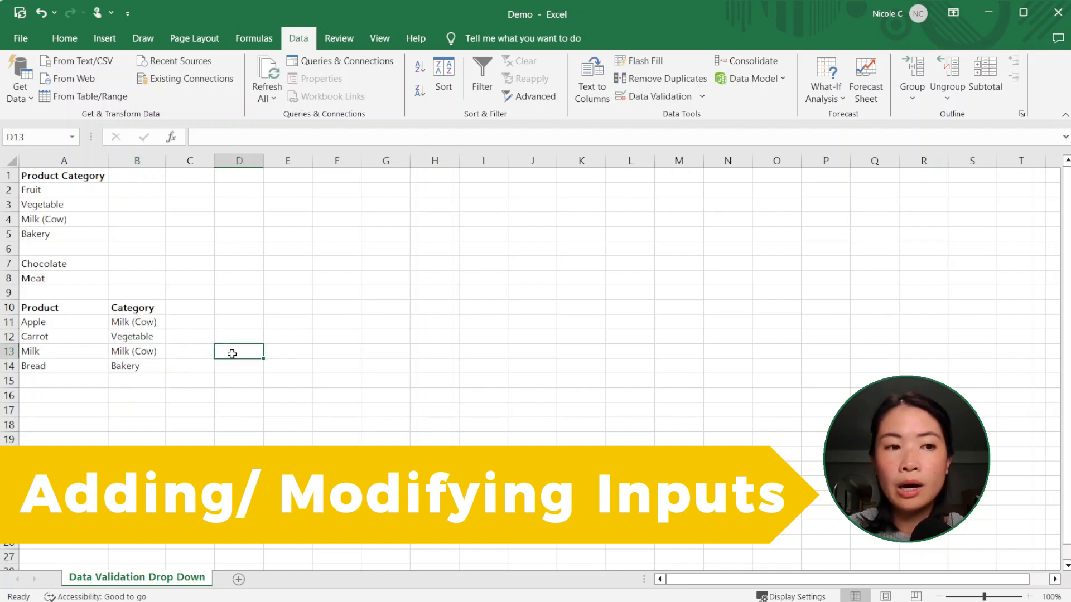
Check whether Apple's category drop-down offers the added Chocolate and Meat entries.
click(150, 320)
click(174, 324)
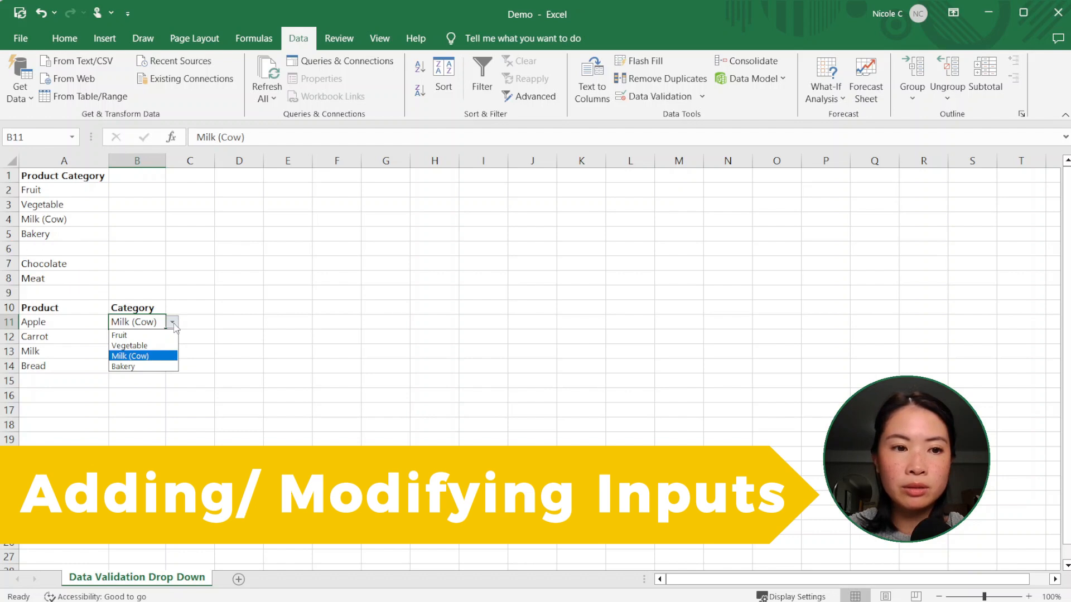
click(174, 325)
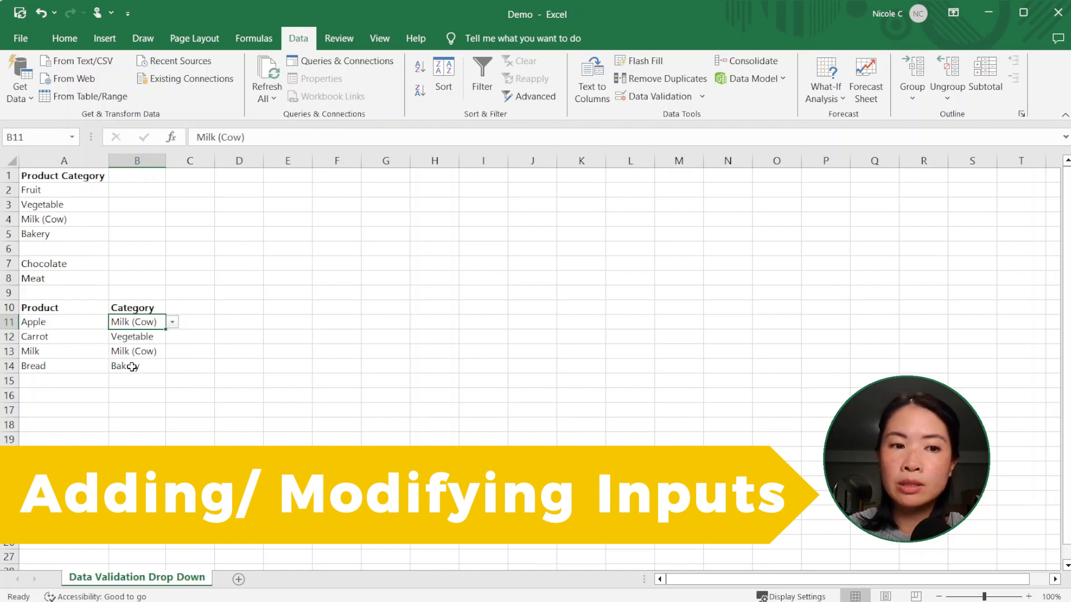
Extend the source range of the list validation on category cells B11:B14 to =$A$2:$A$8.
shift+click(131, 367)
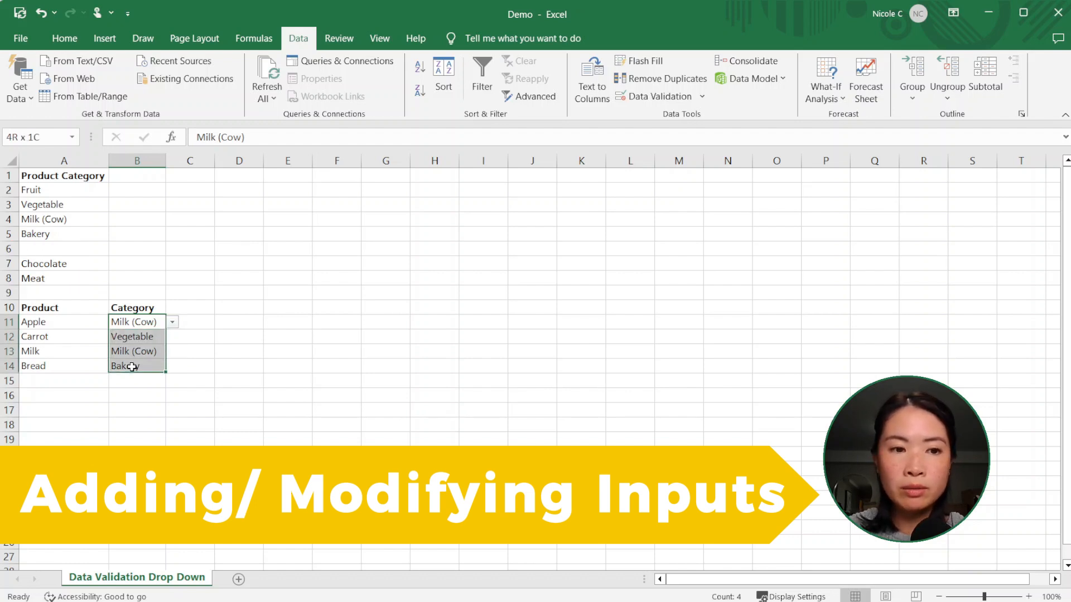
click(661, 97)
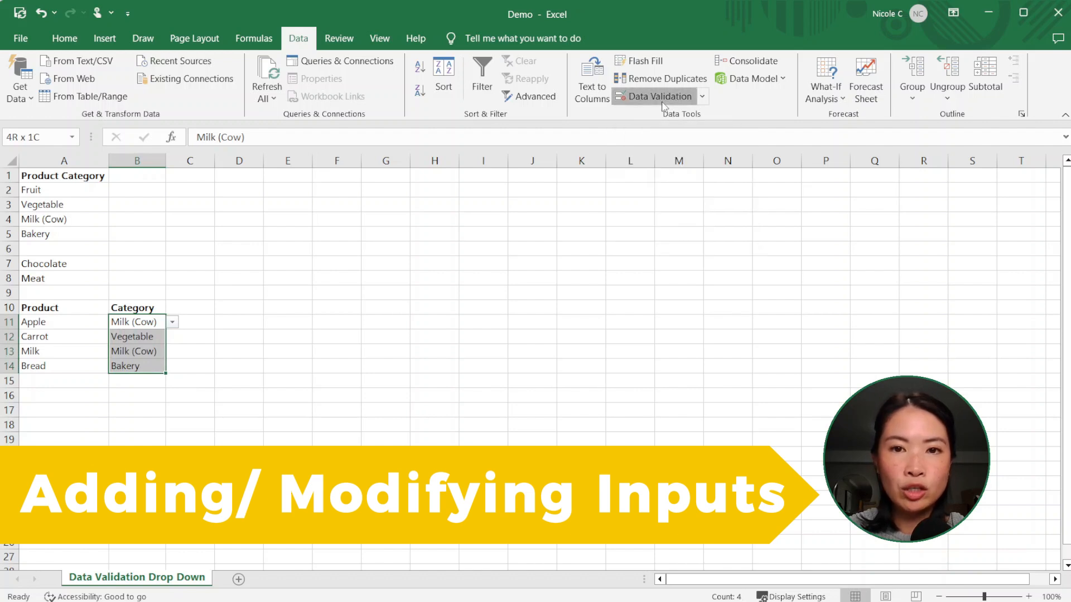
click(610, 220)
click(611, 221)
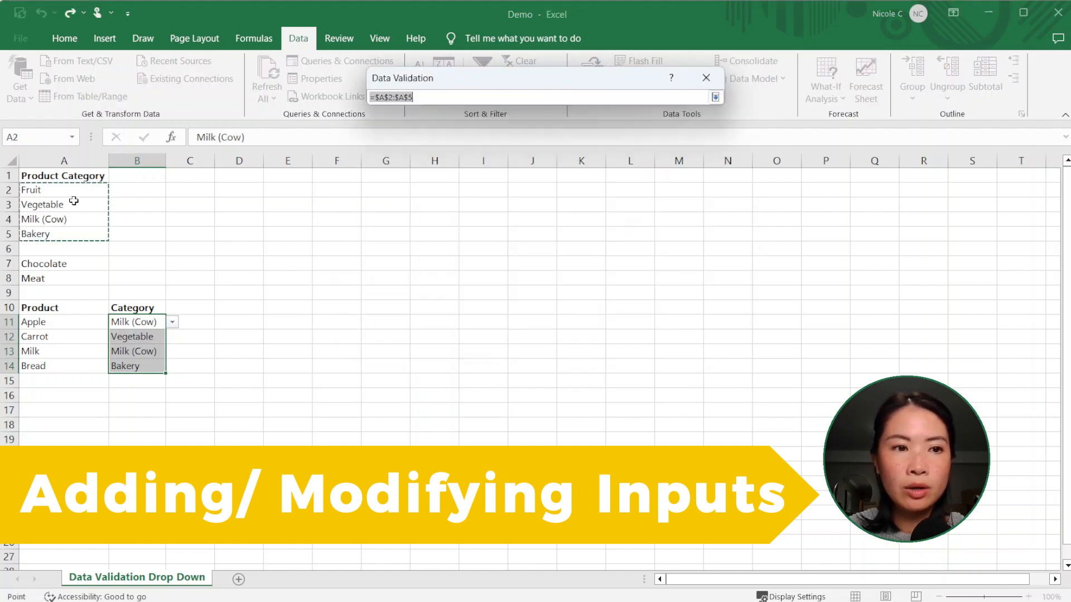
drag(67, 190, 82, 278)
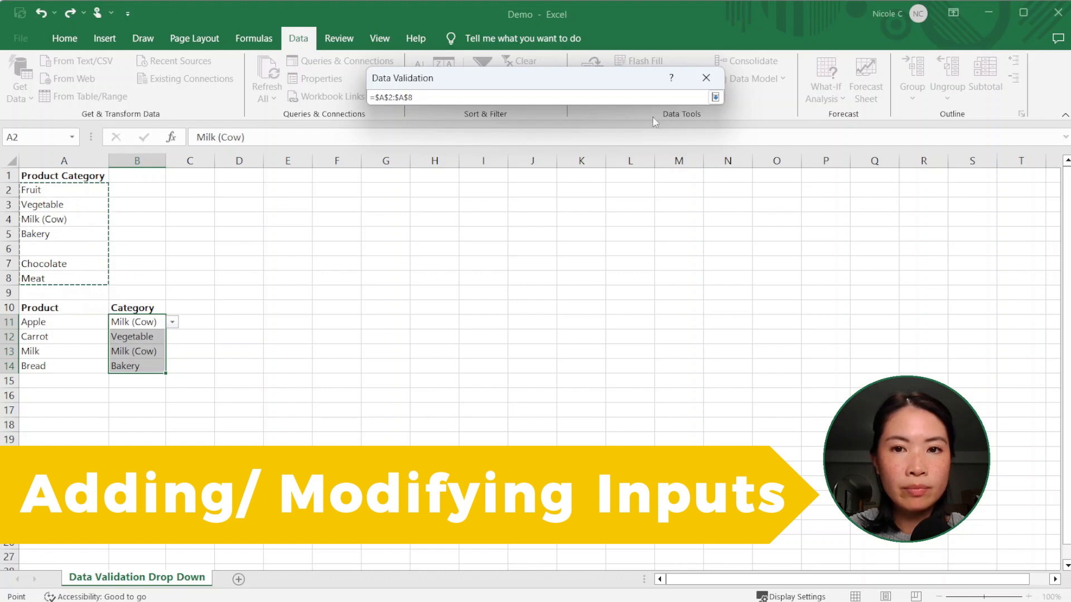
click(715, 98)
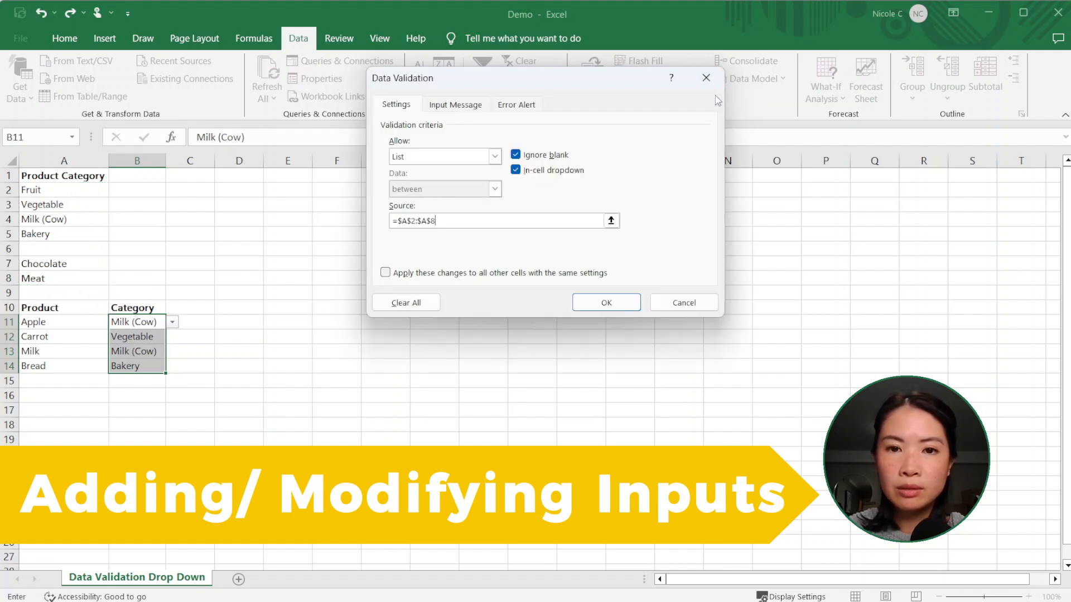
click(603, 301)
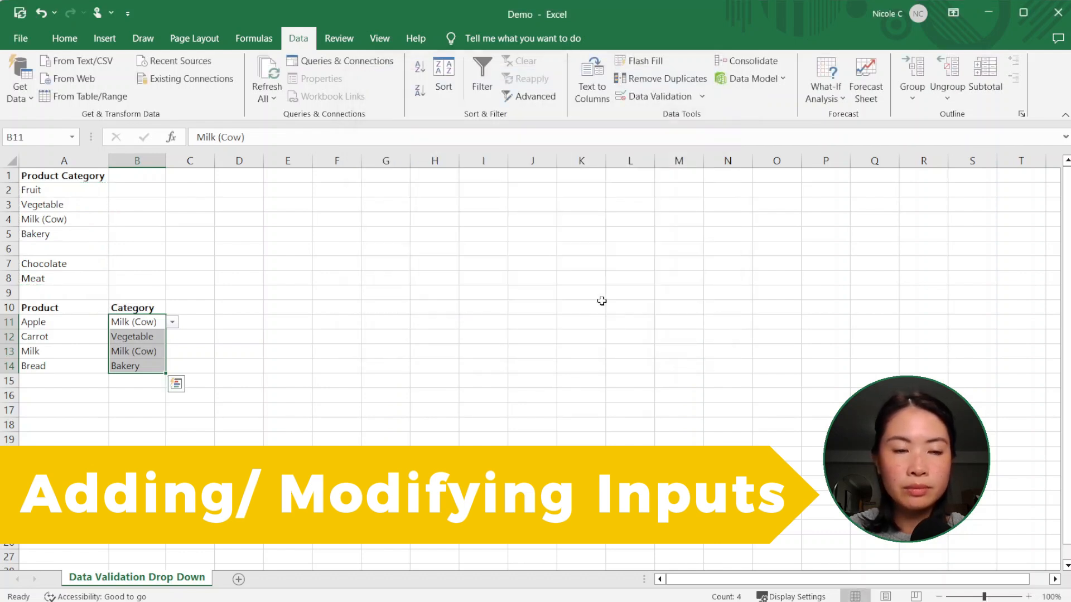
Check the options in Apple's category drop-down against the extended source list, leaving its category unchanged.
click(172, 322)
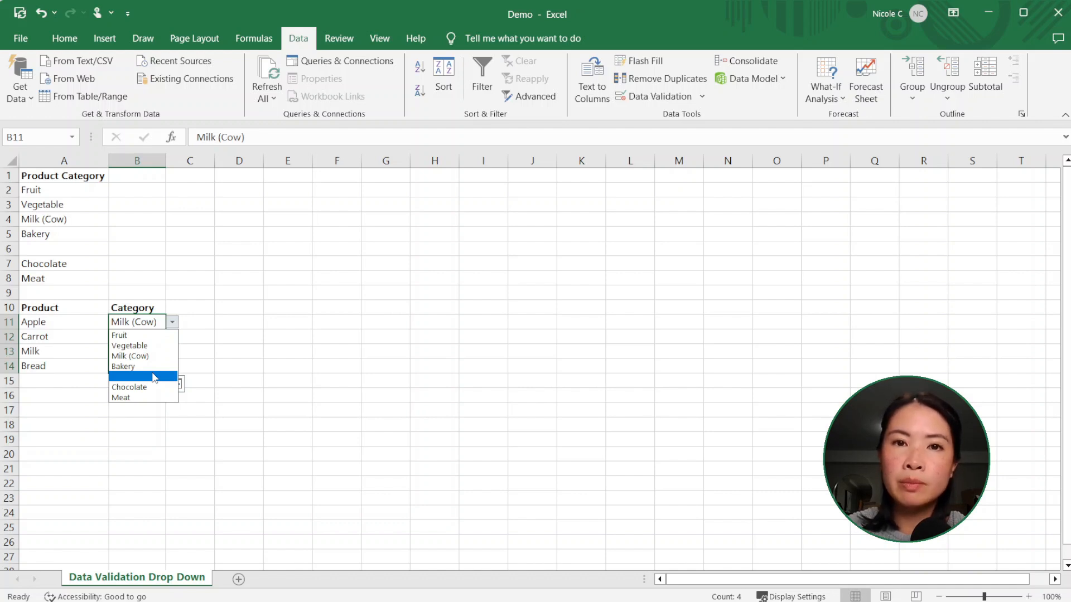
click(206, 314)
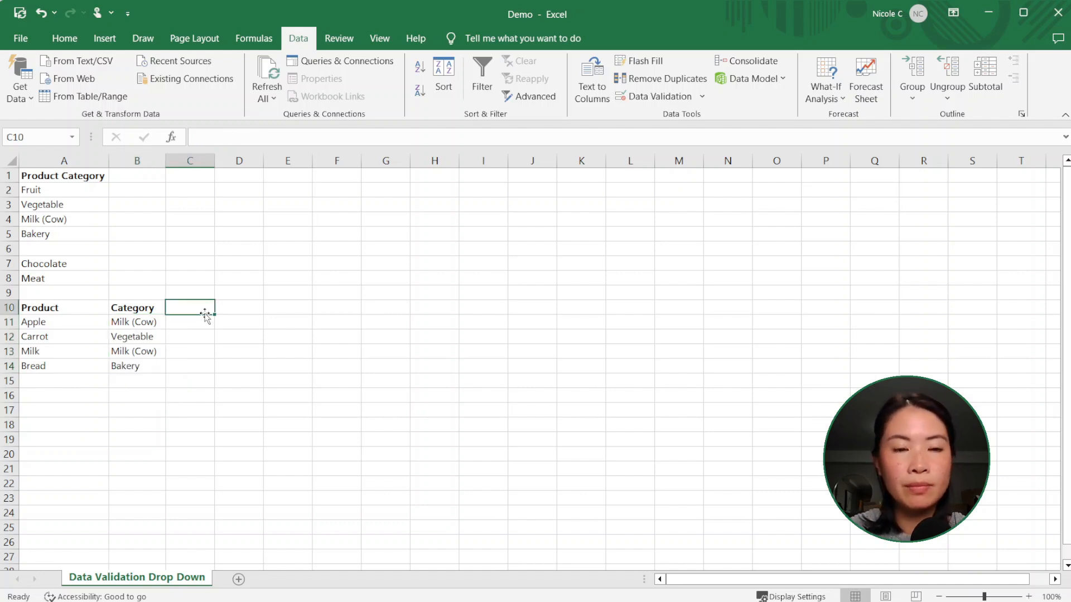